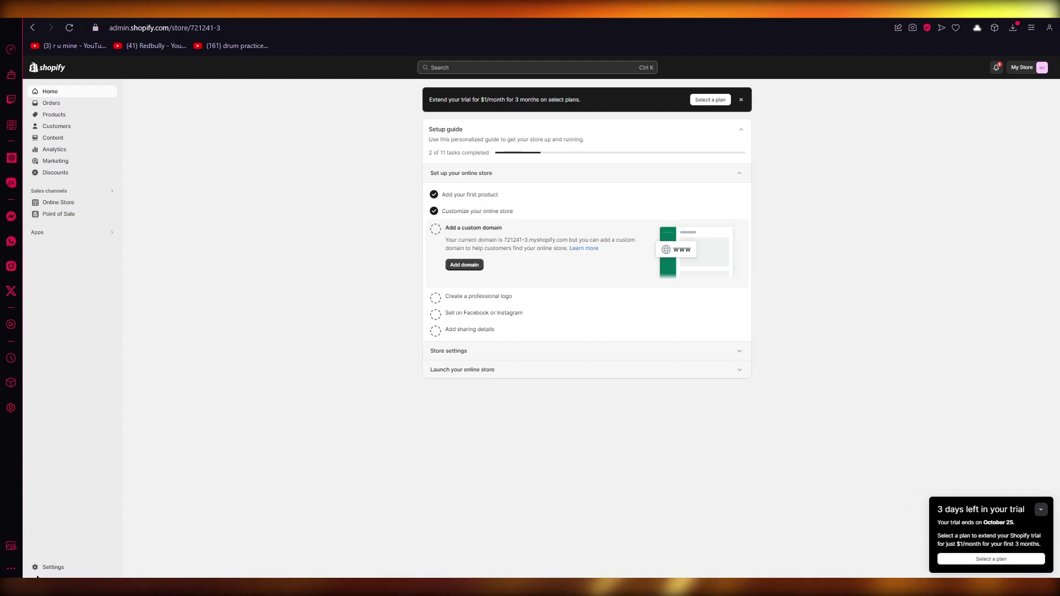
Go to Settings > Domains and open the Connect existing domain form
left_click(52, 567)
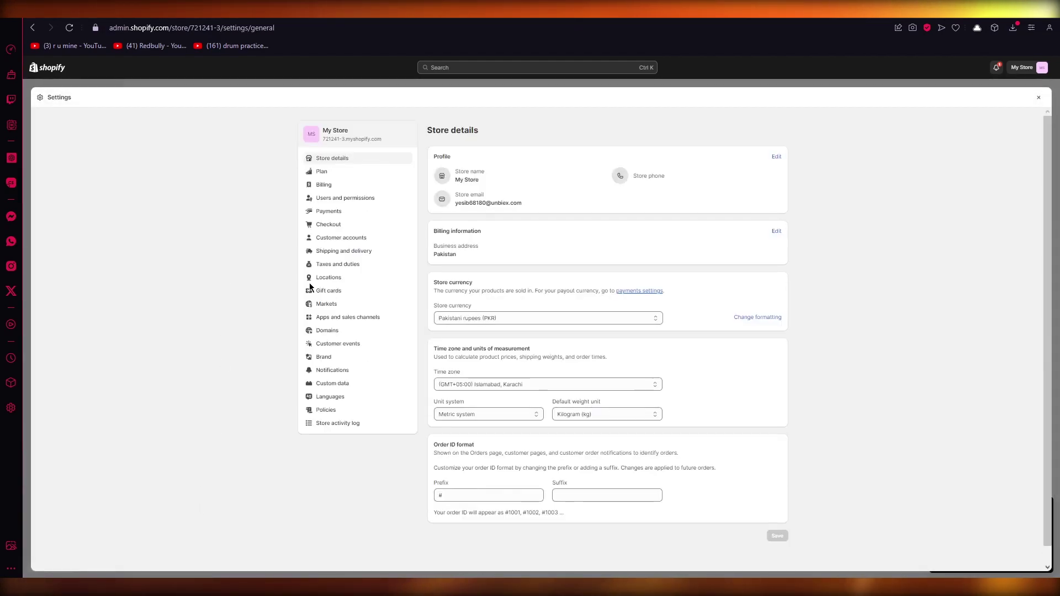
left_click(328, 330)
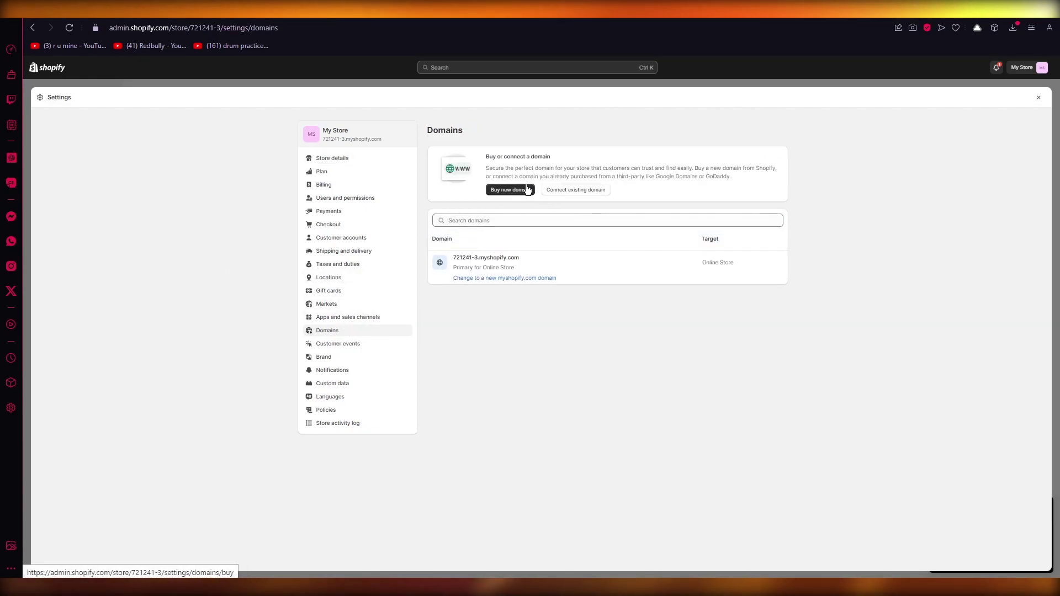
left_click(574, 189)
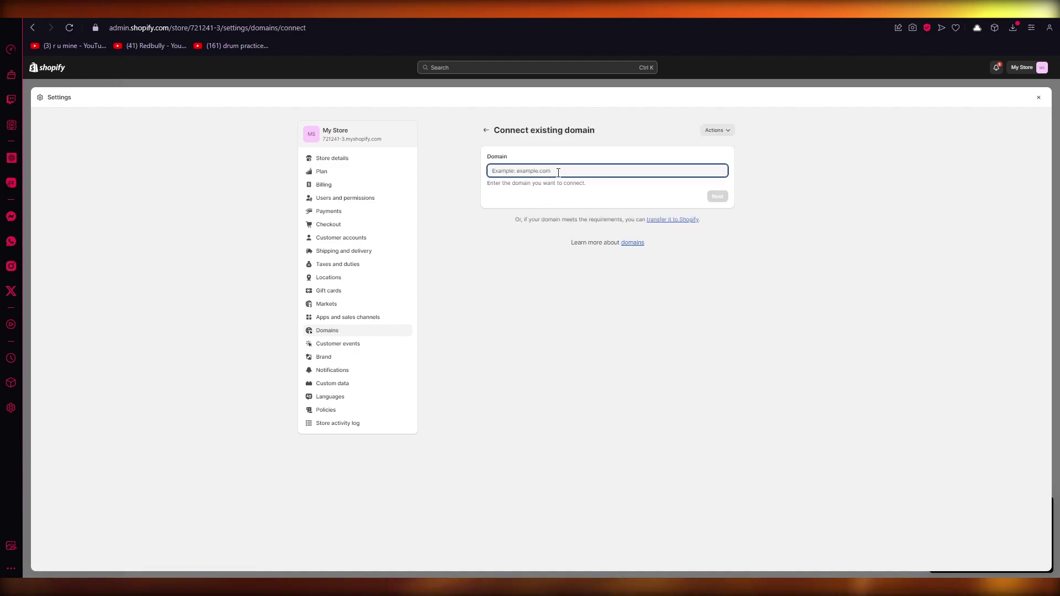
Search for Namecheap in a new Opera GX tab, then return to the Shopify tab
left_click(163, 18)
type("na")
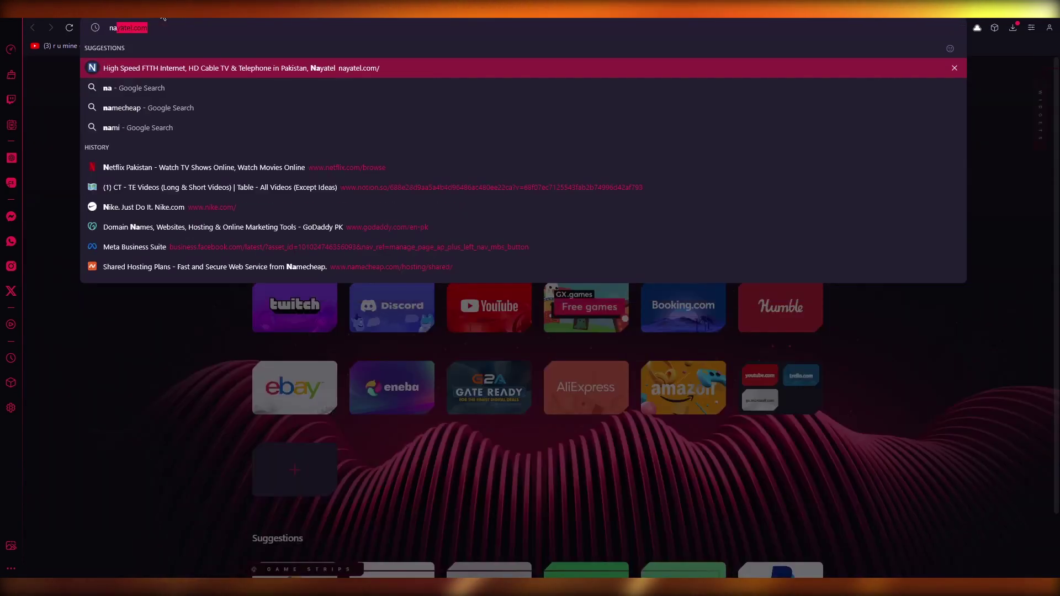
type("mecheap")
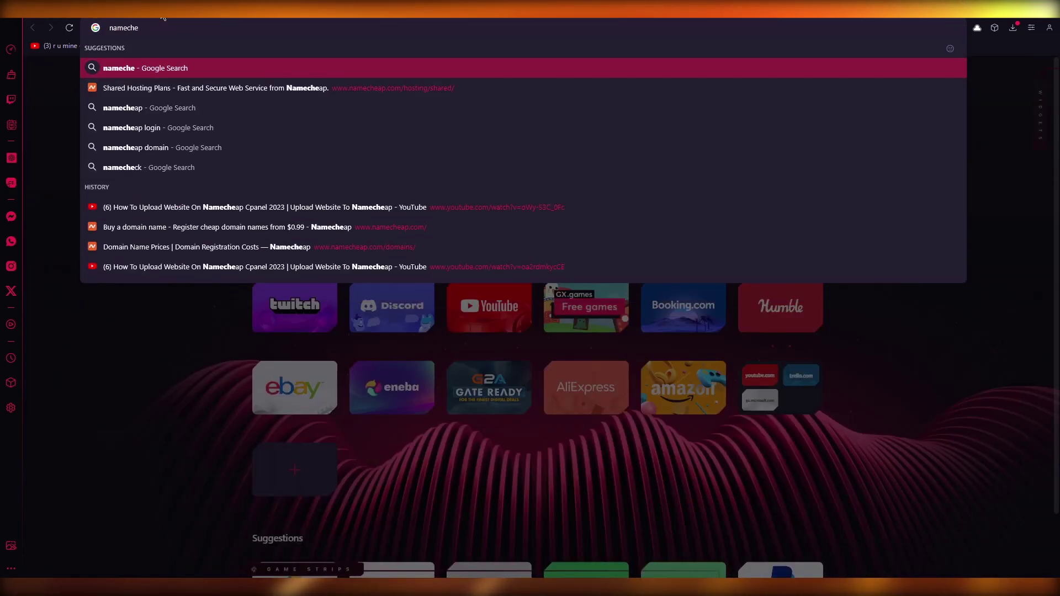
key("Return")
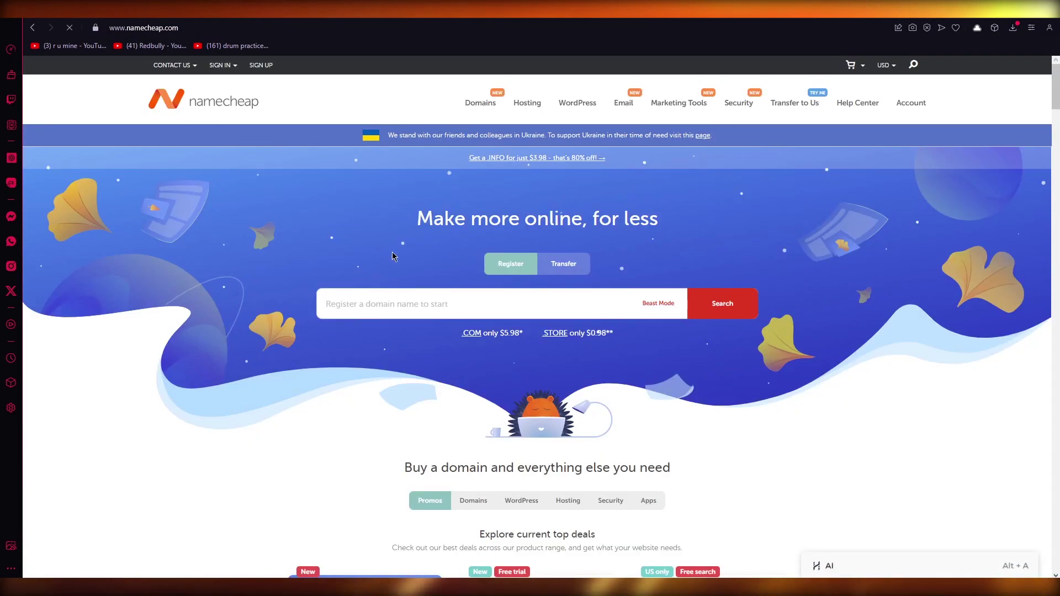
scroll(436, 219, "down", 3)
scroll(437, 256, "down", 2)
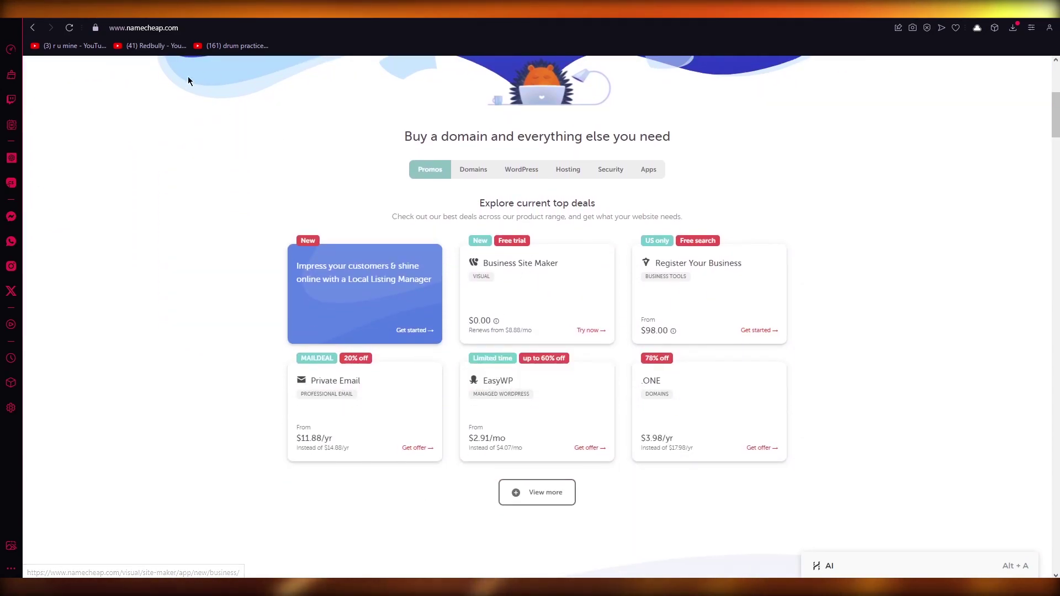
key("ctrl+Tab")
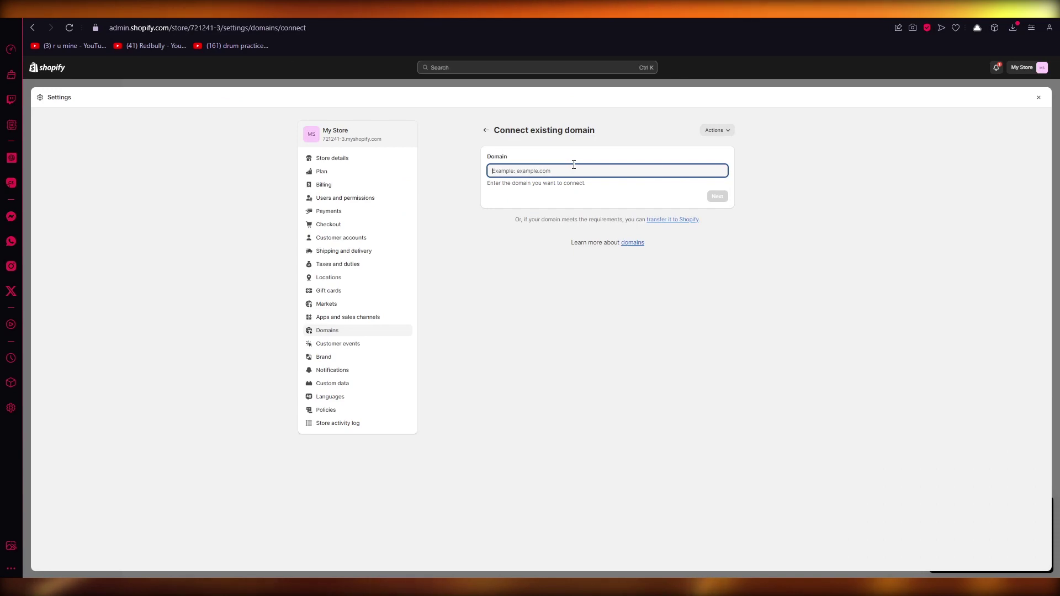